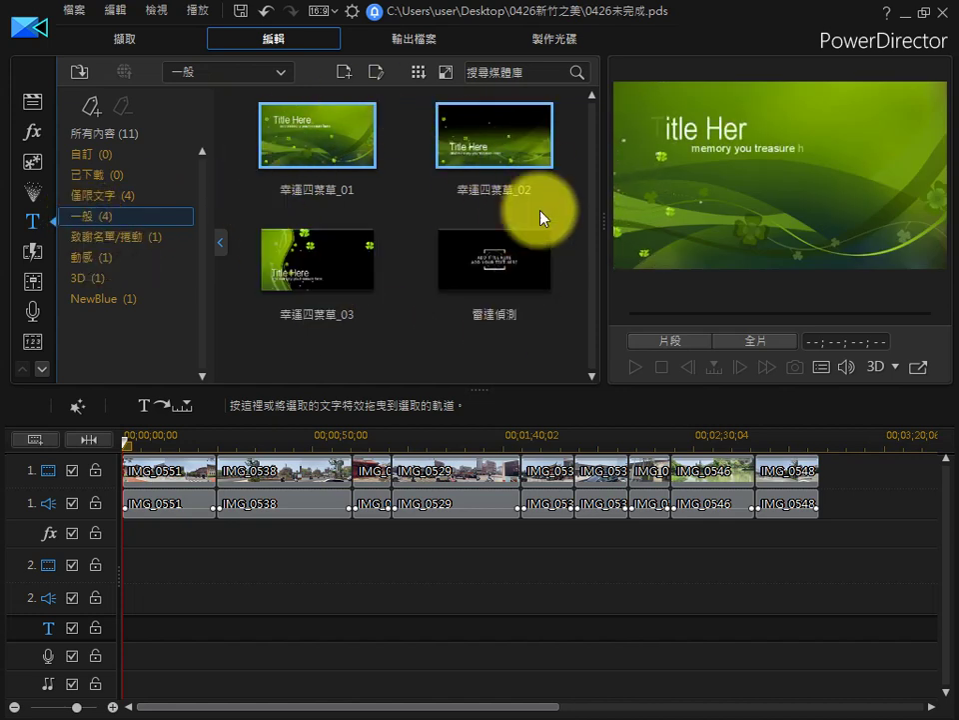
Add the 幸運四葉草_03 title template to the title track at the very start of the timeline
click(318, 252)
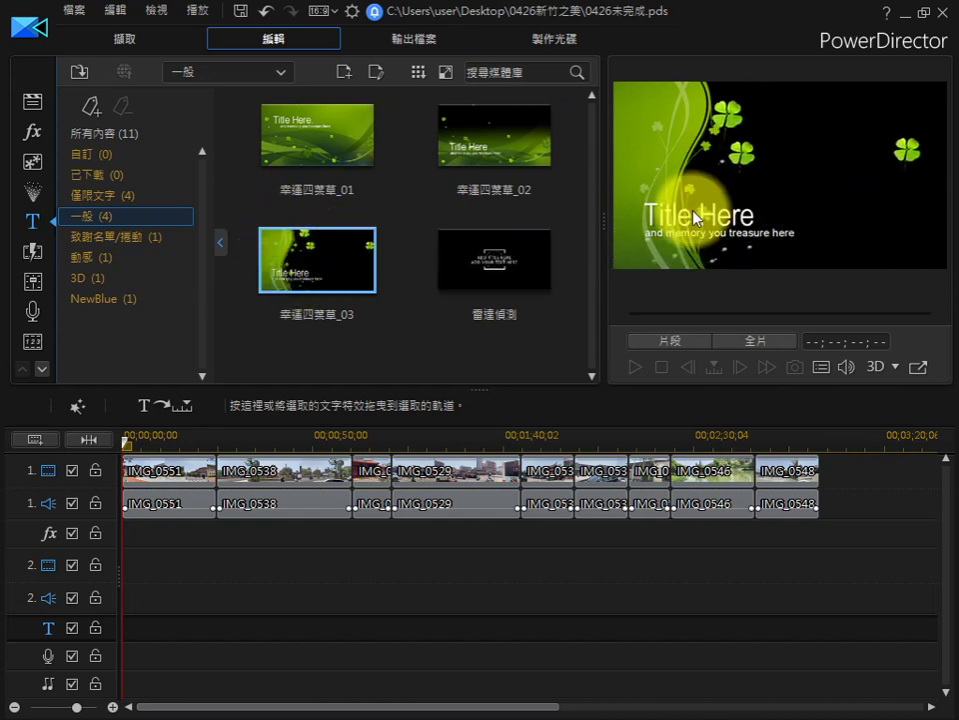
click(312, 253)
drag(312, 252, 121, 635)
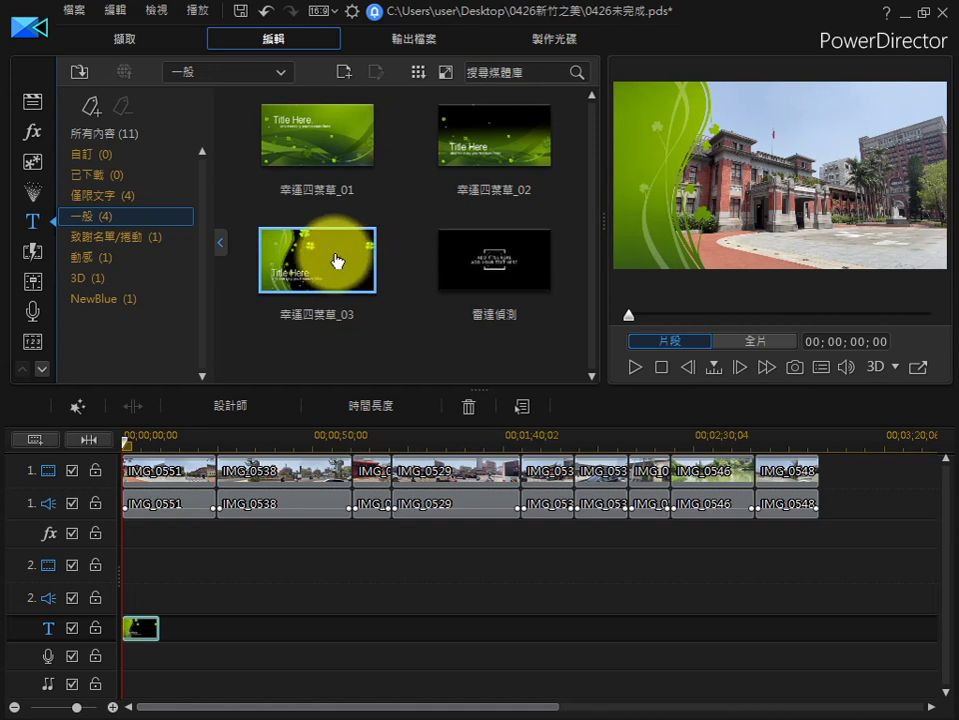
click(148, 630)
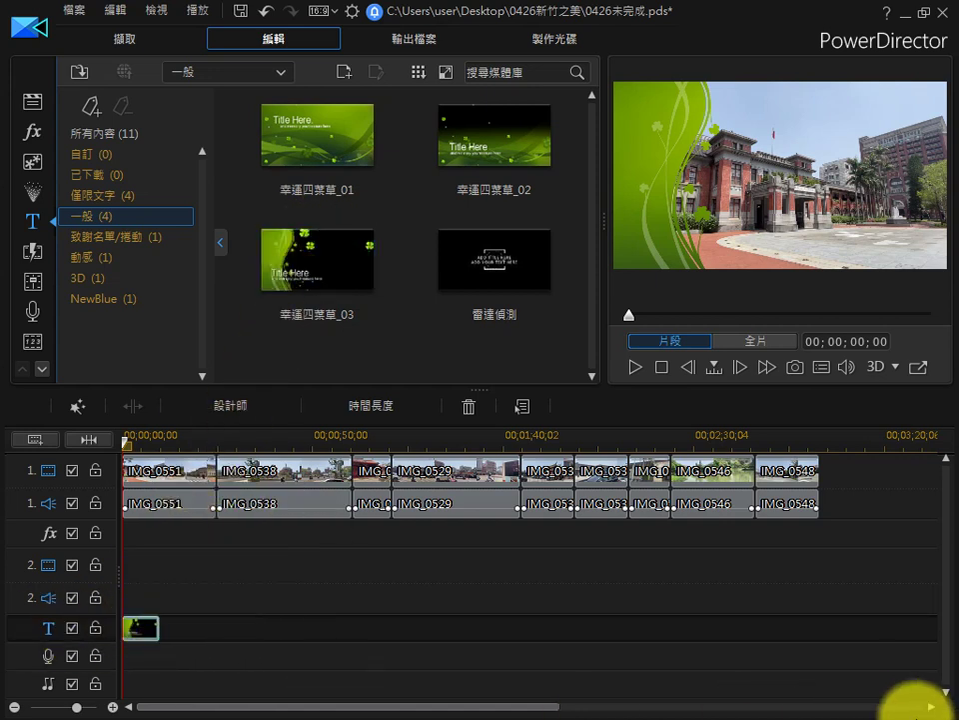
Open the 歌名 text file from the 0426新竹之美 desktop folder and copy all of its song credits
click(916, 711)
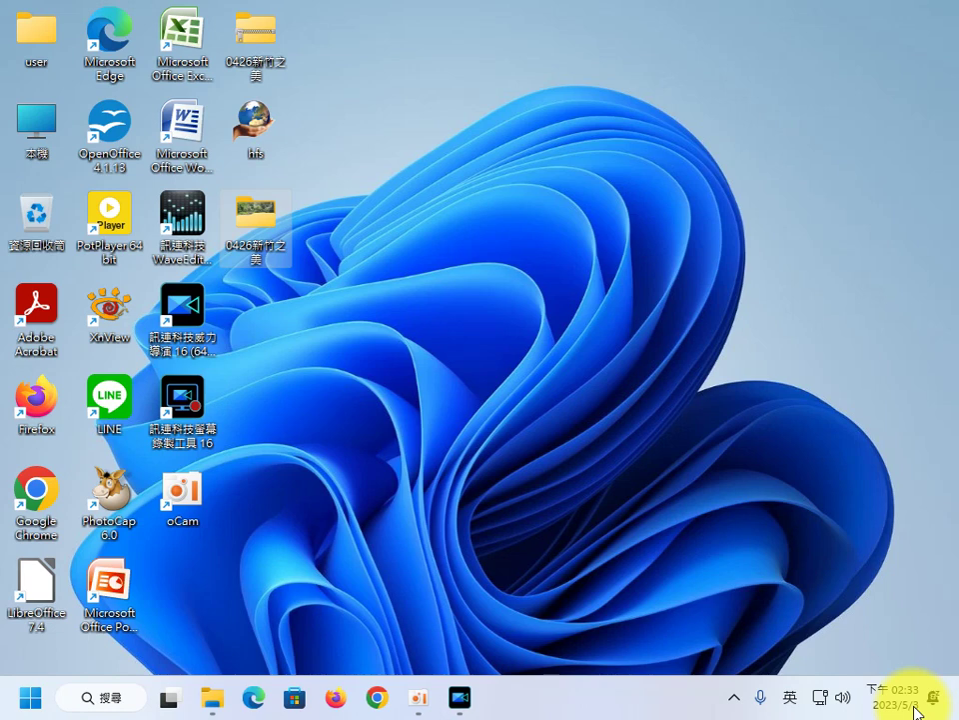
double_click(252, 215)
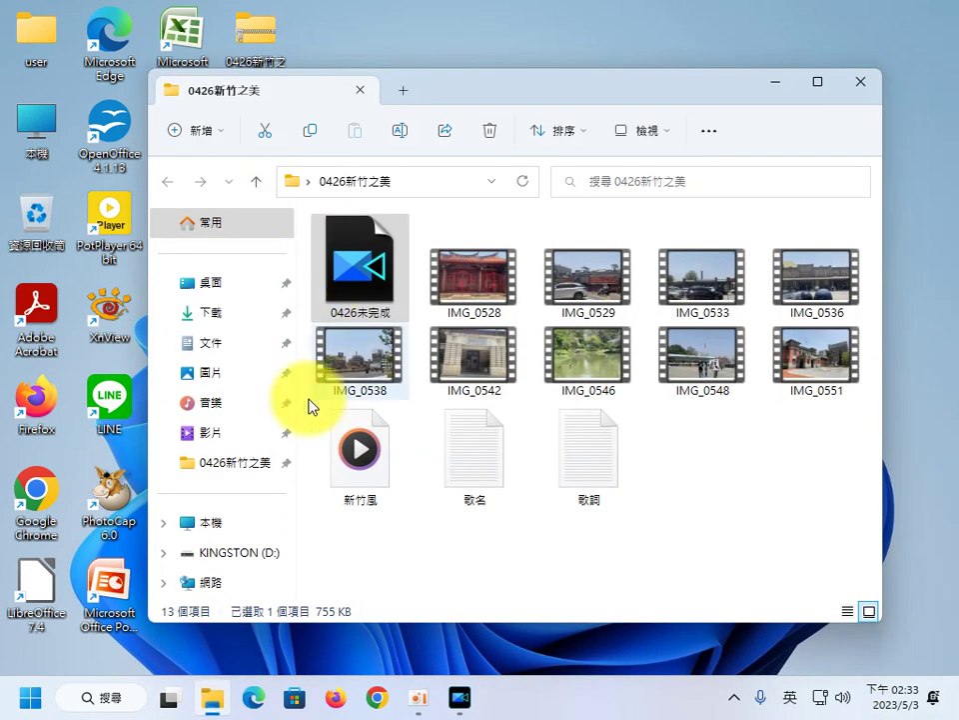
click(478, 469)
double_click(478, 469)
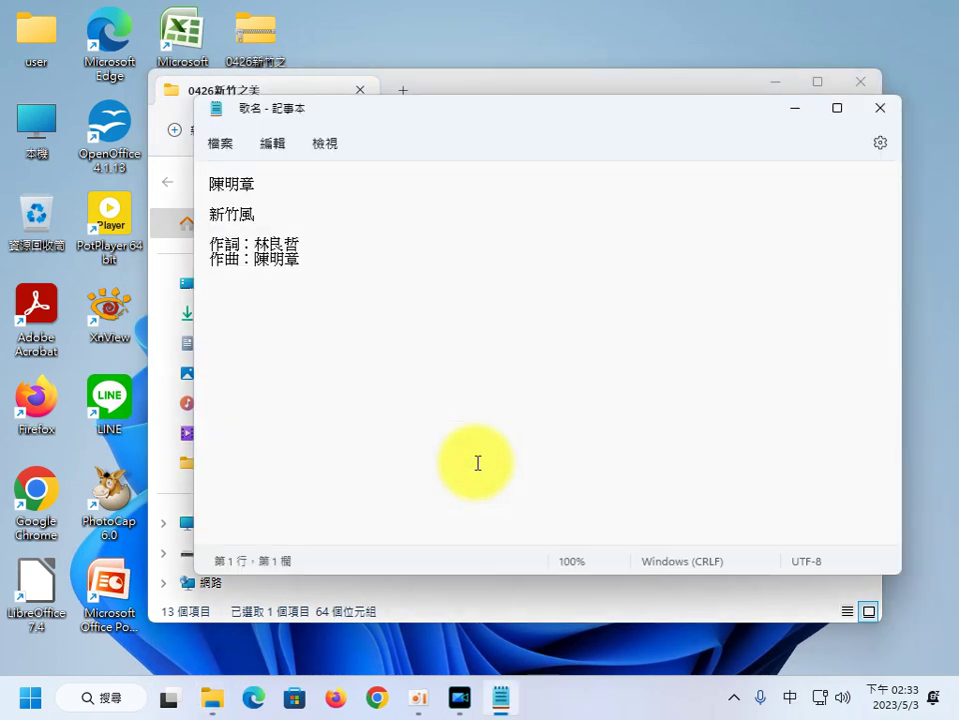
drag(318, 260, 200, 181)
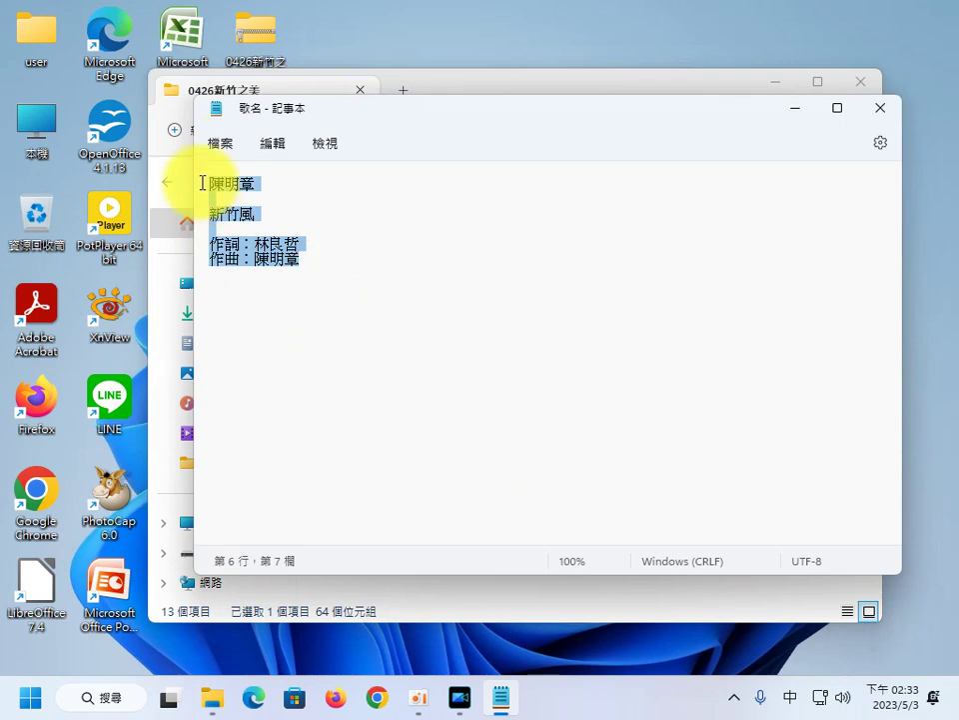
right_click(270, 258)
click(317, 351)
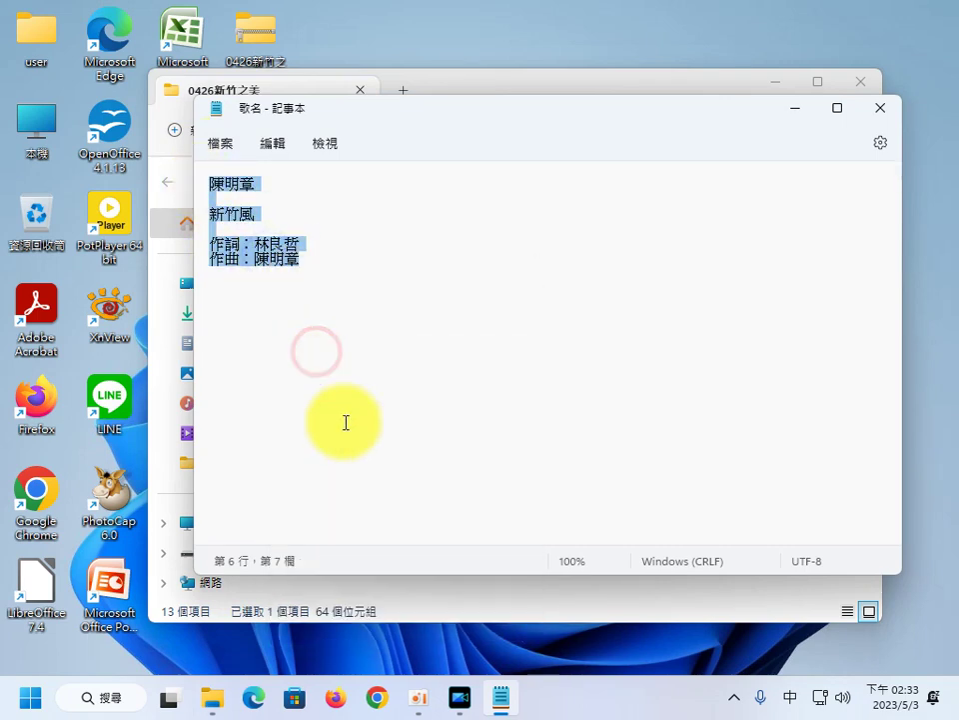
Switch back to PowerDirector and open the clover title clip in the title designer (文字設計師)
click(467, 702)
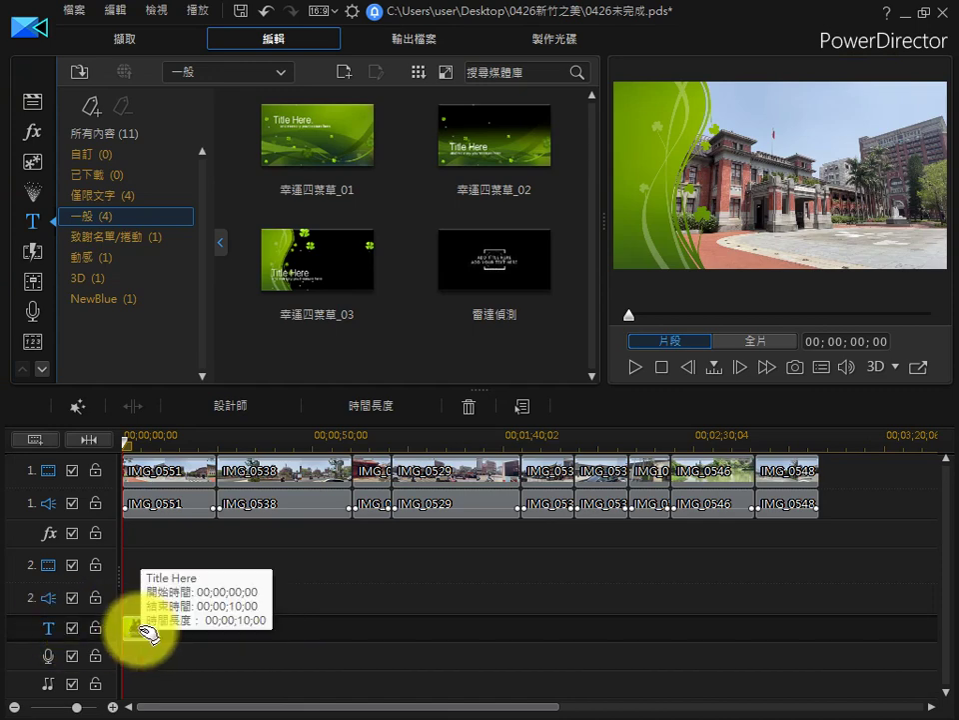
click(143, 630)
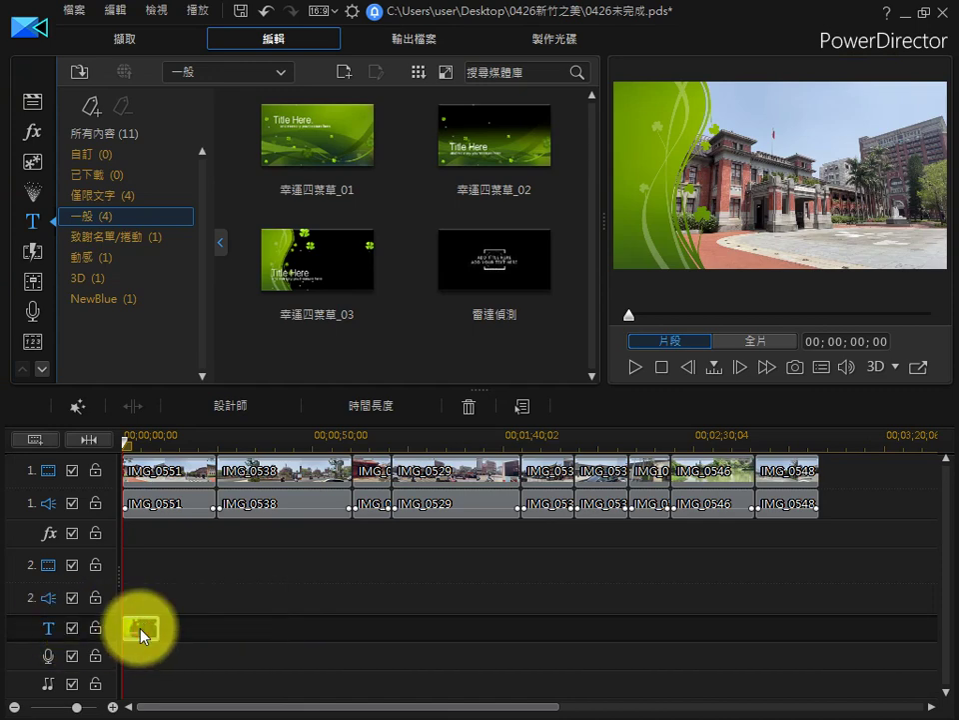
double_click(143, 630)
click(380, 390)
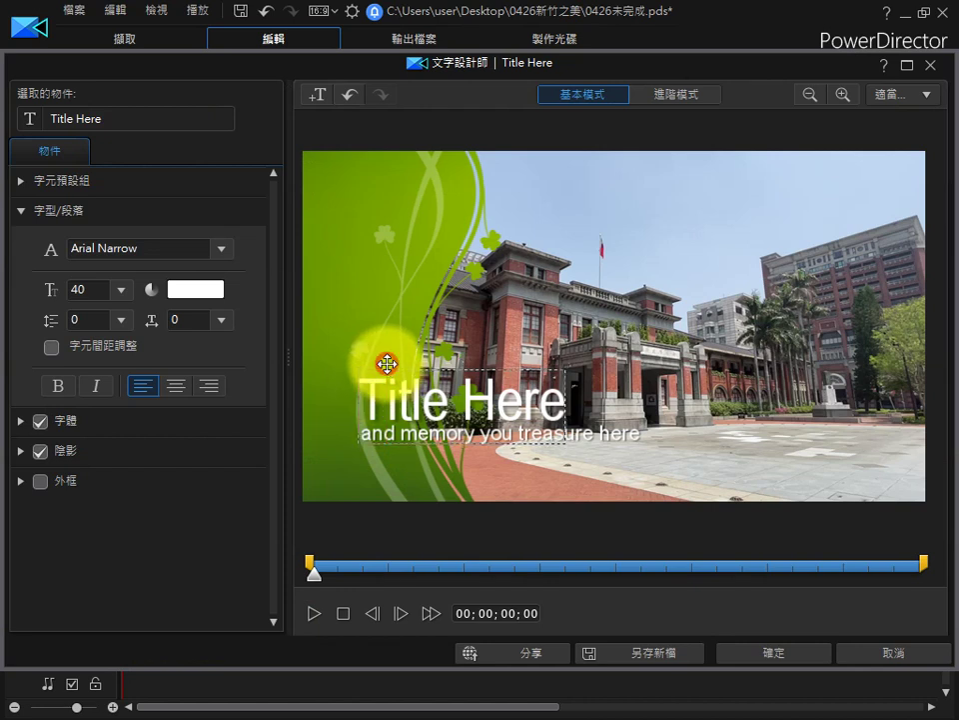
Move the "Title Here" text higher in the frame and replace its wording with the copied song credits
drag(386, 360, 377, 276)
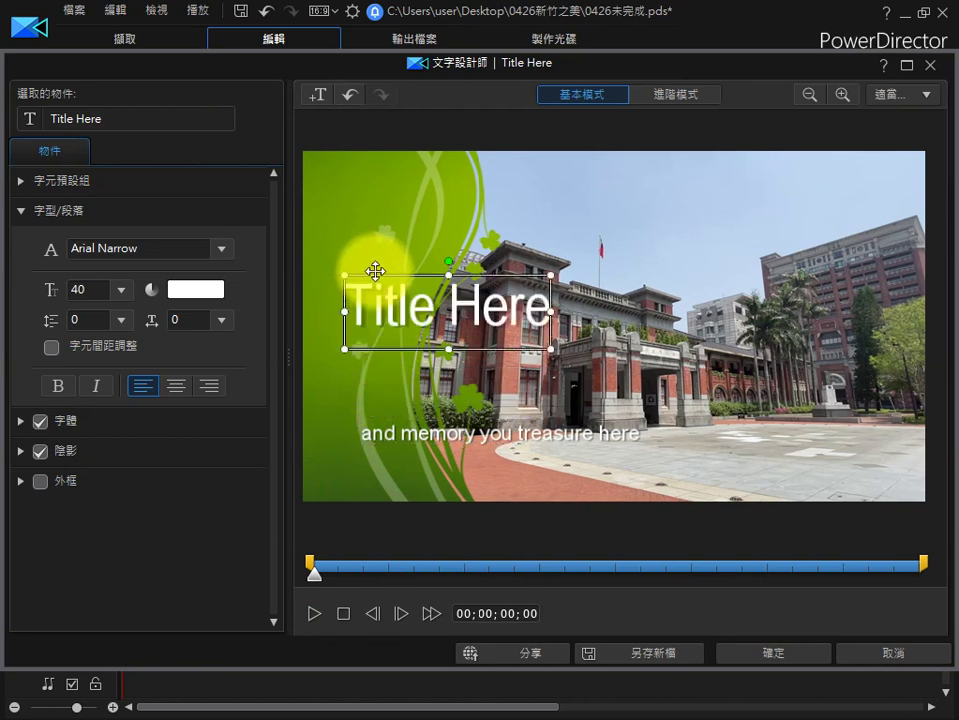
drag(374, 271, 560, 256)
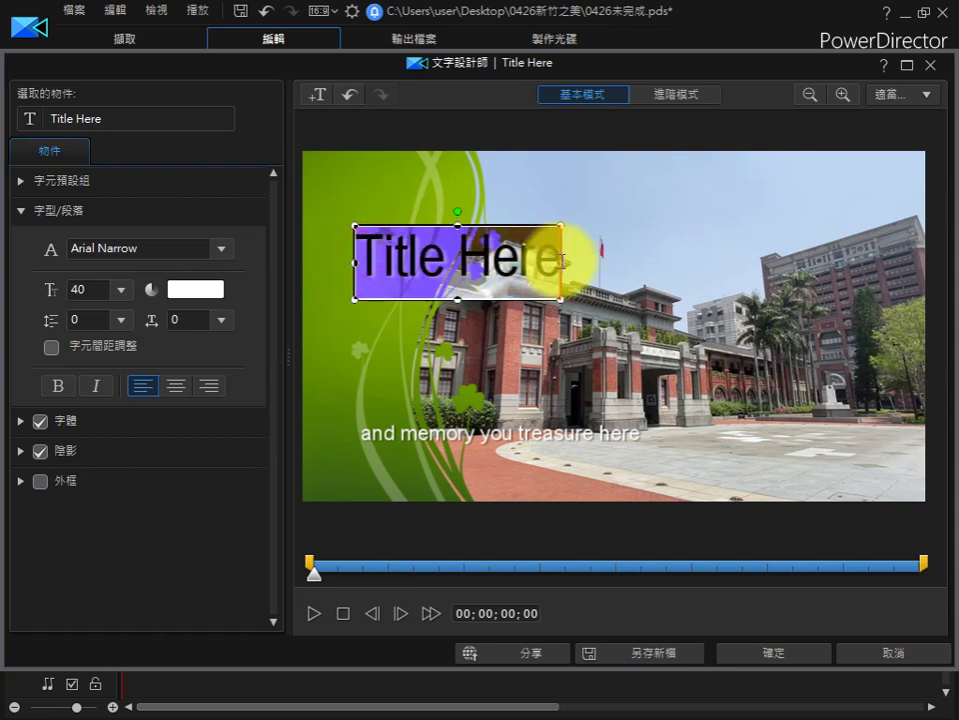
right_click(477, 270)
click(531, 328)
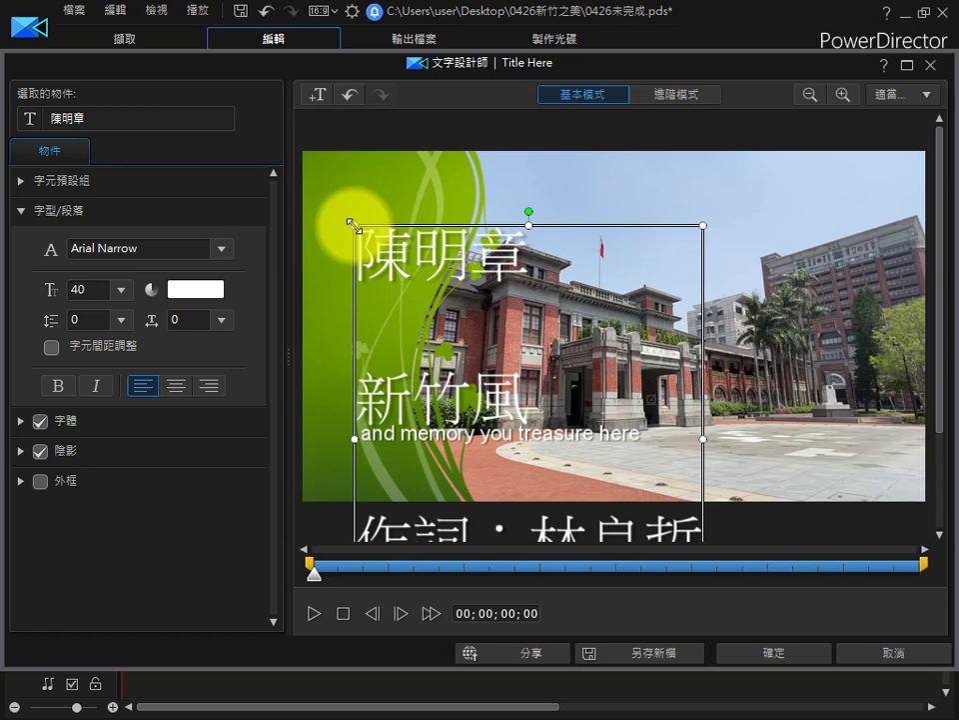
Shrink and reposition the credits text block to fit the frame, and delete the "and memory you treasure here" line
drag(350, 222, 369, 198)
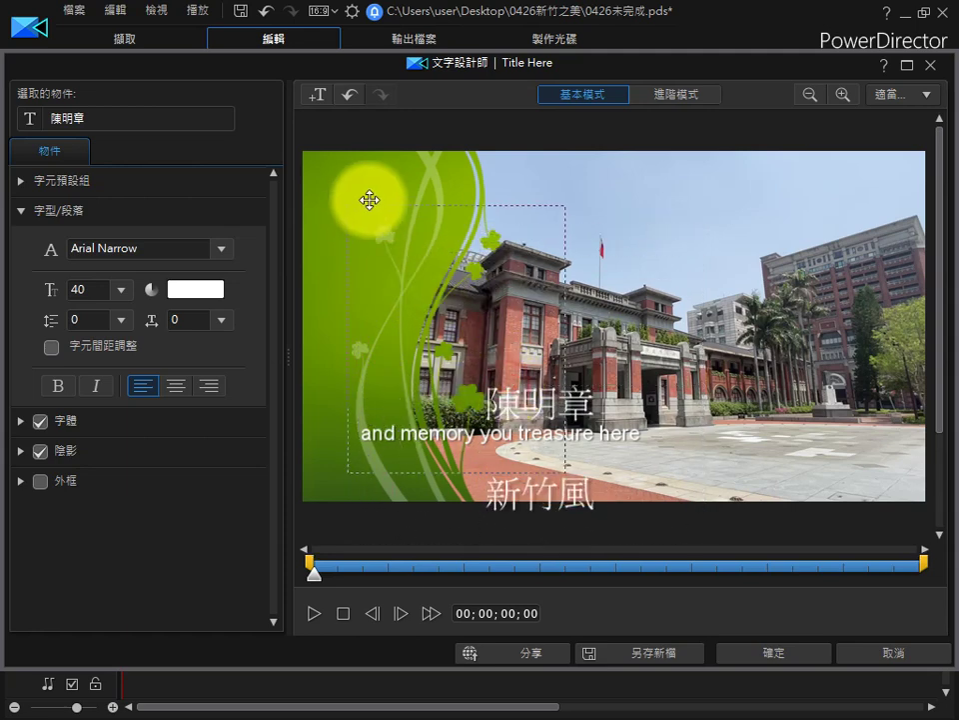
click(607, 437)
click(601, 422)
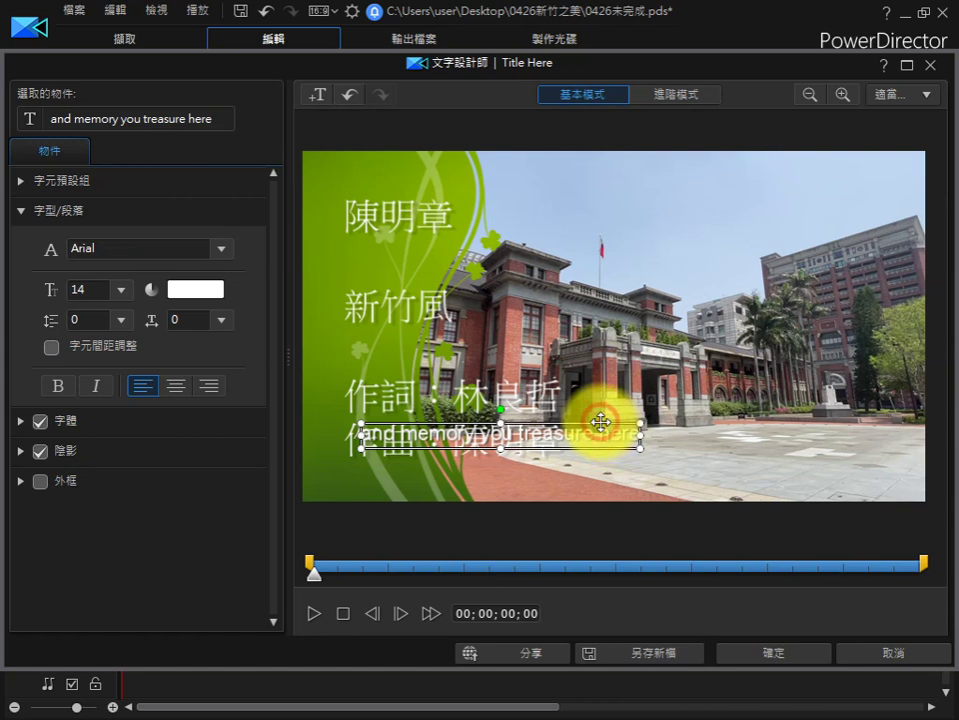
key(Delete)
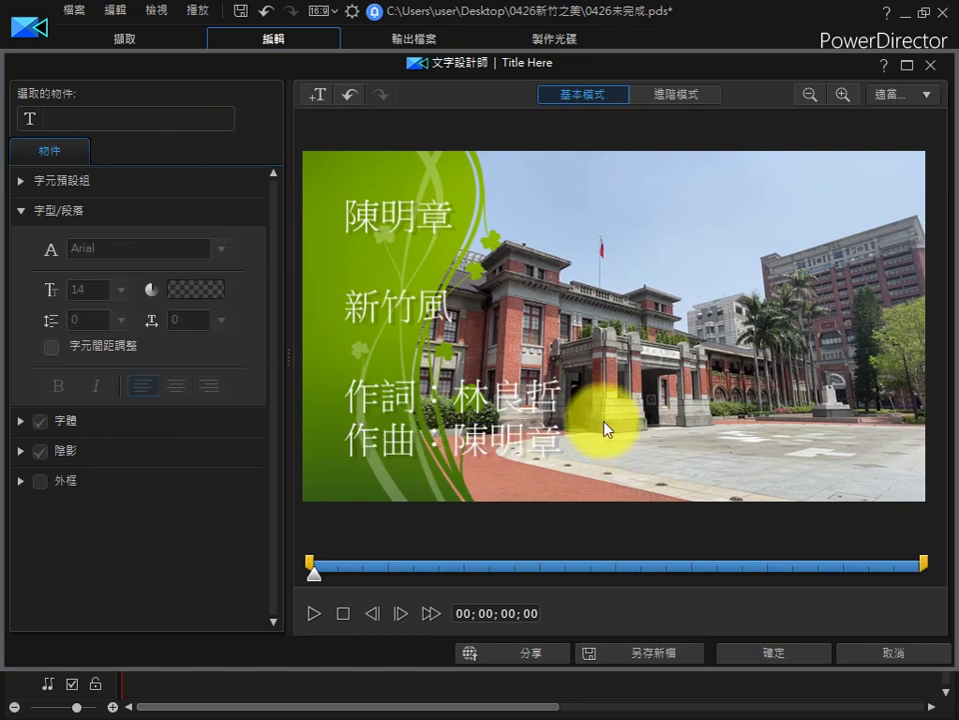
Set the font of the whole song credits text block to 標楷體
click(367, 292)
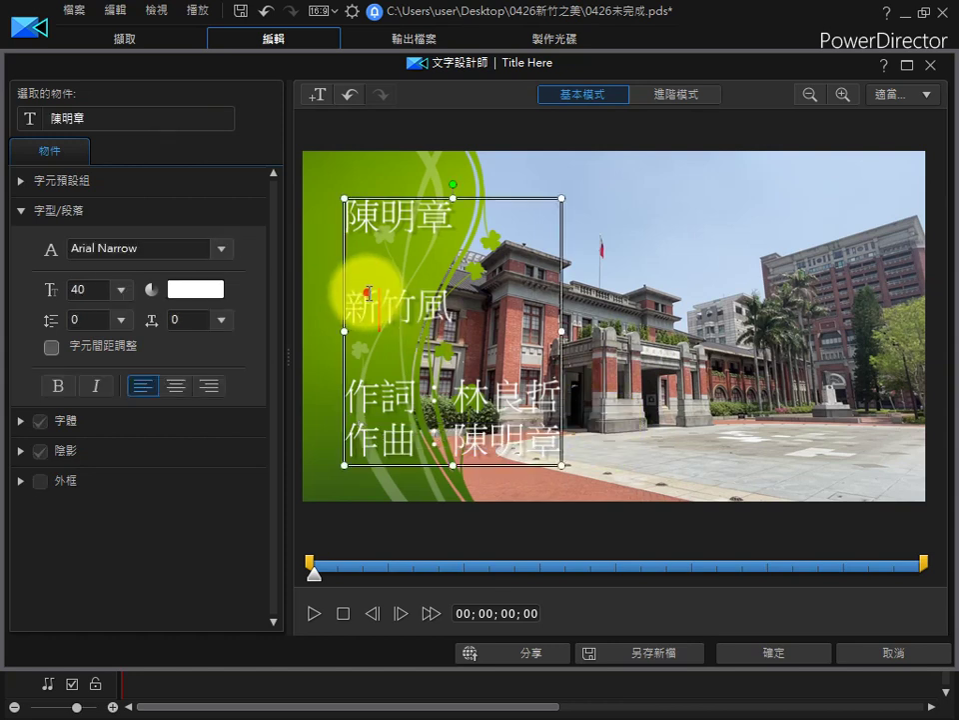
click(360, 198)
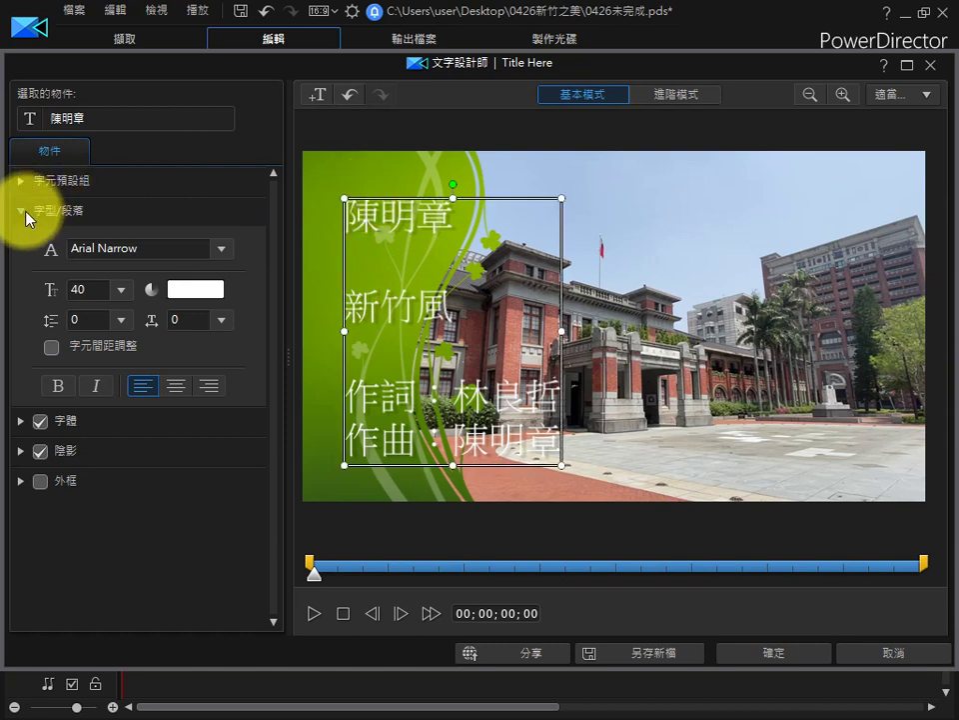
click(218, 248)
scroll(227, 405, down, 20)
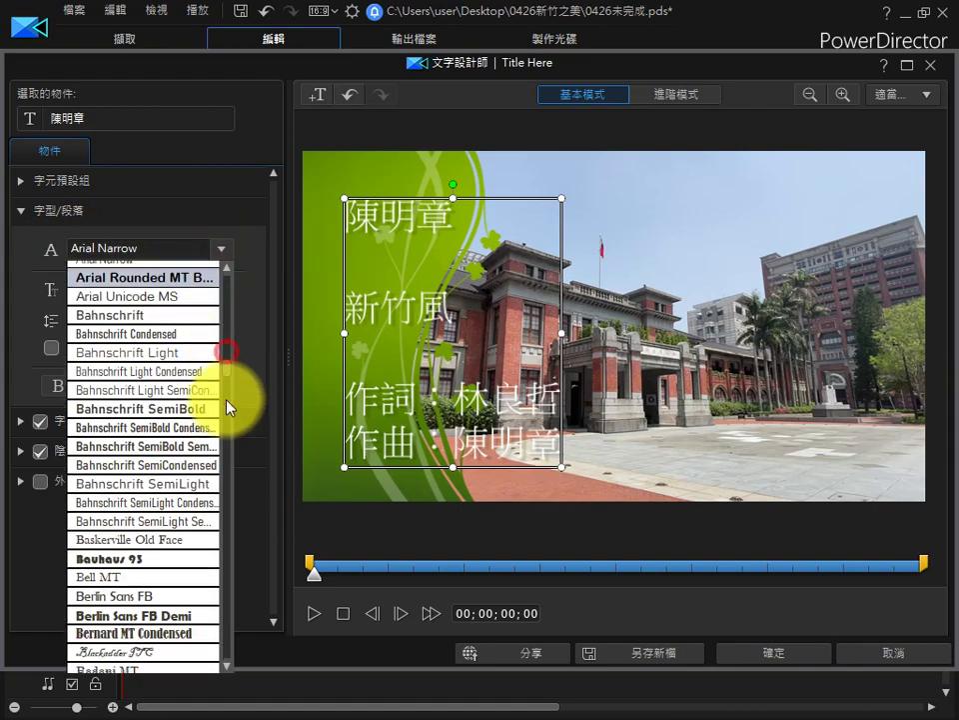
scroll(219, 670, down, 15)
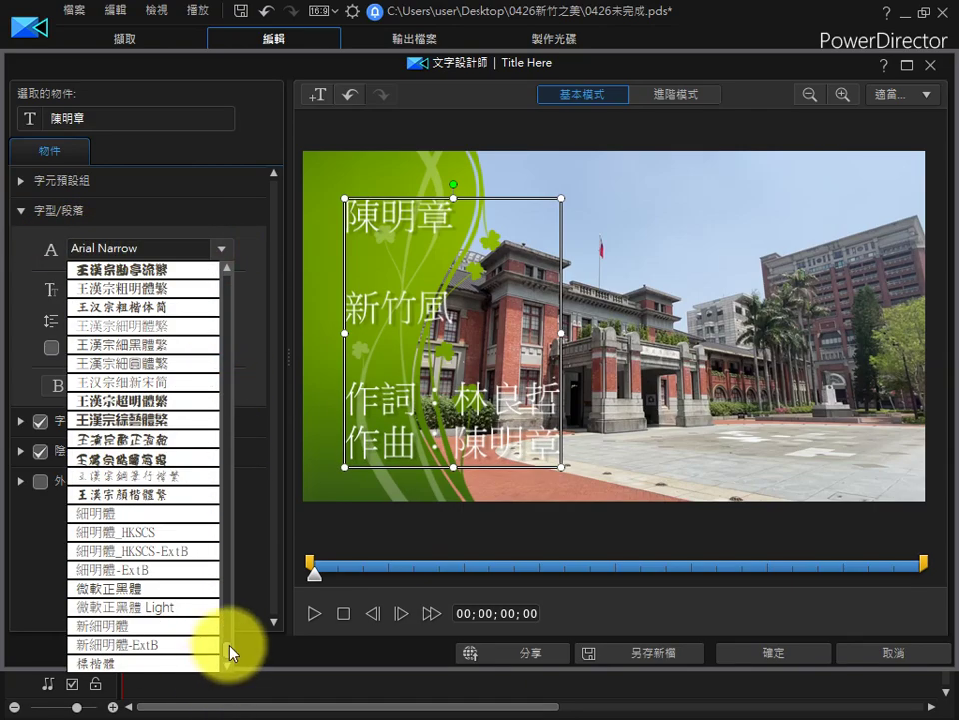
drag(229, 642, 218, 505)
scroll(205, 420, up, 20)
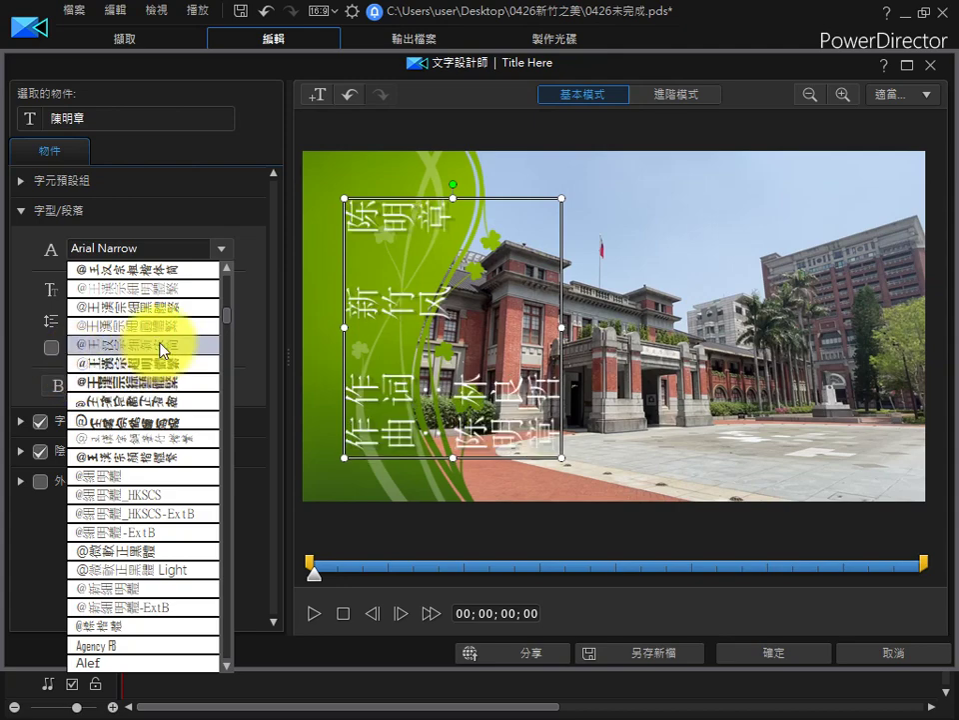
drag(228, 335, 214, 669)
click(115, 655)
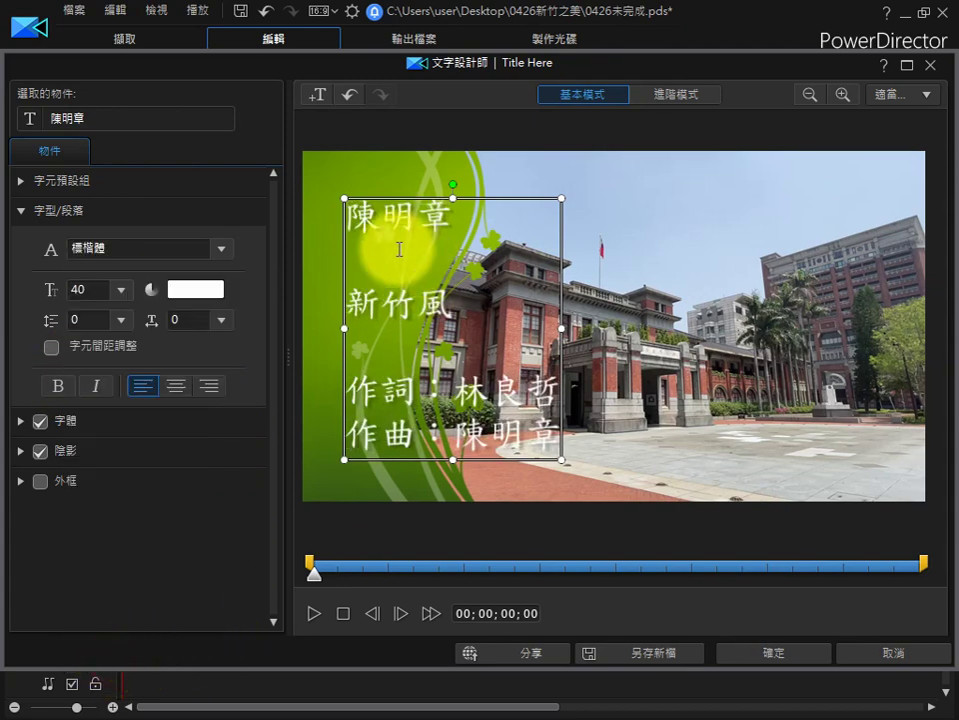
Colour the song credits text blue and make it bold without italics
click(186, 289)
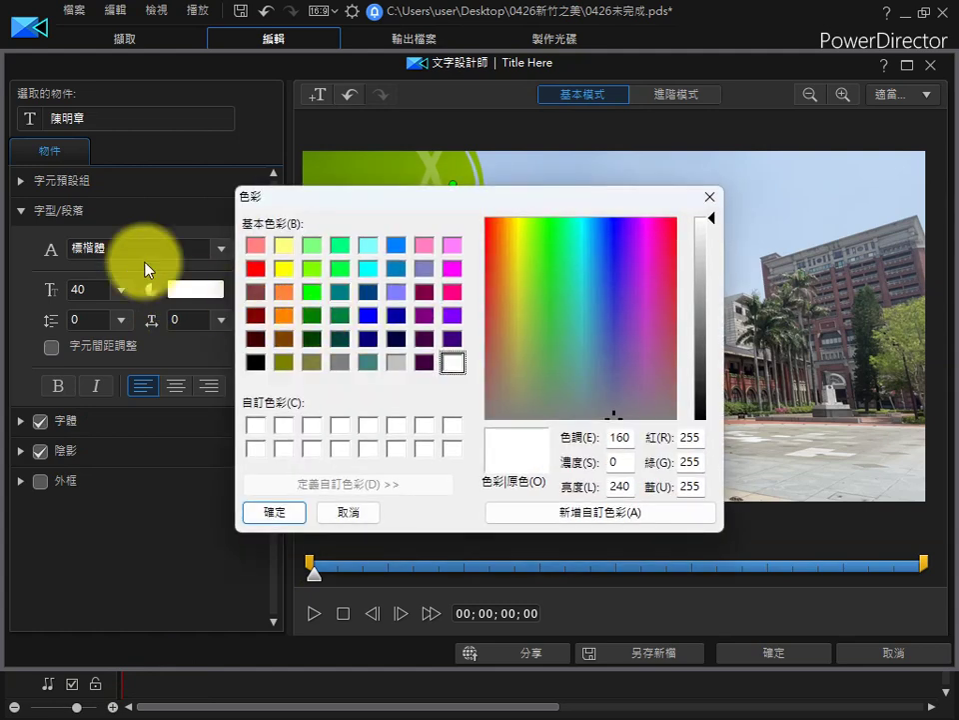
click(370, 318)
click(280, 515)
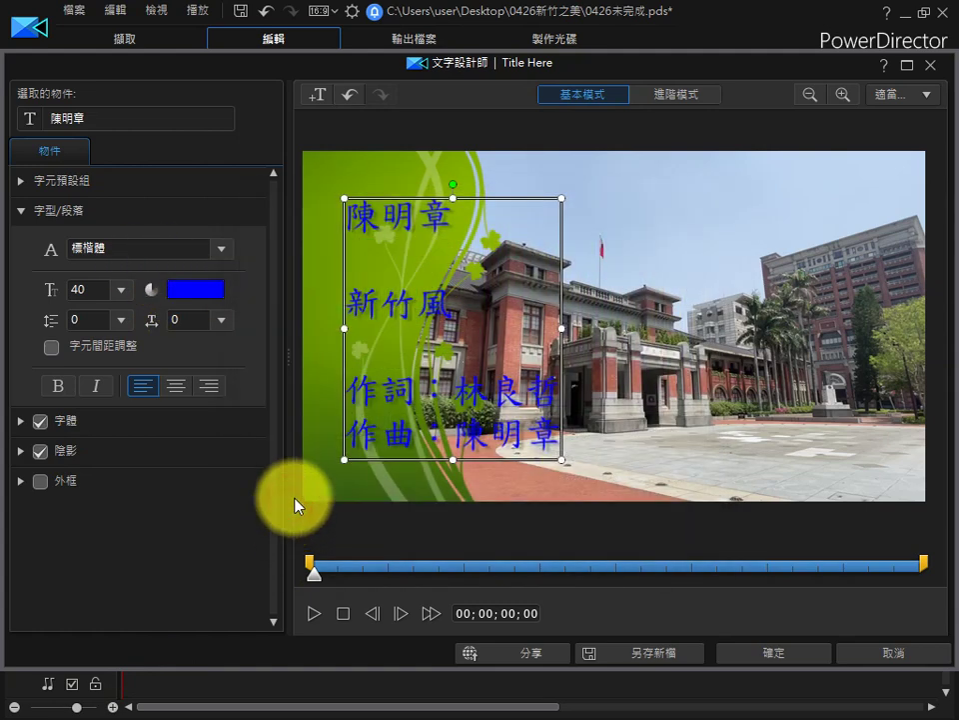
click(55, 386)
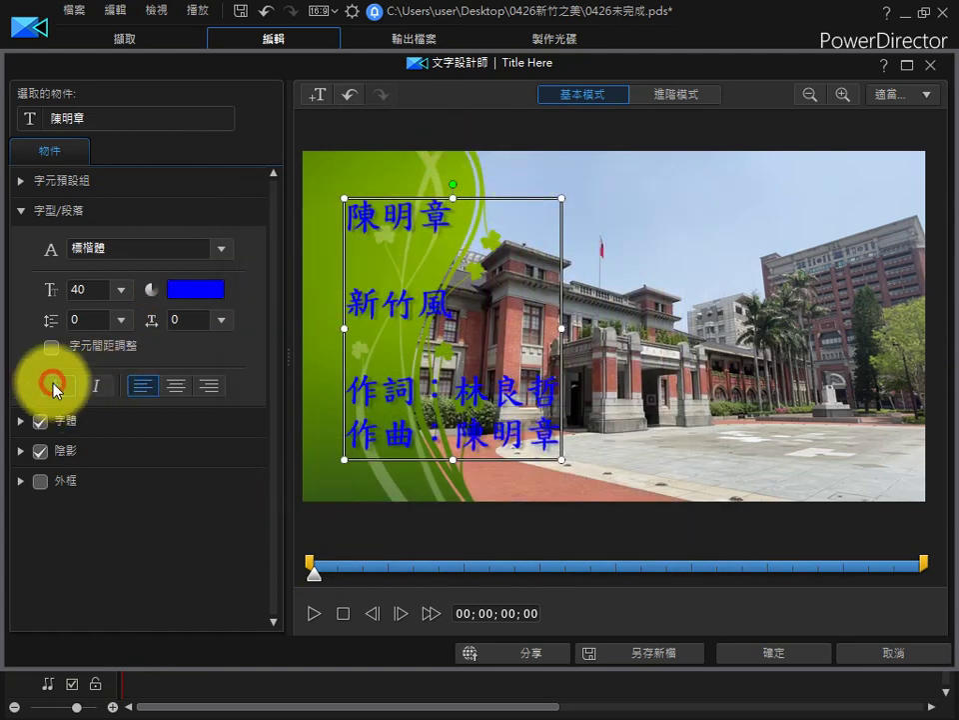
click(96, 385)
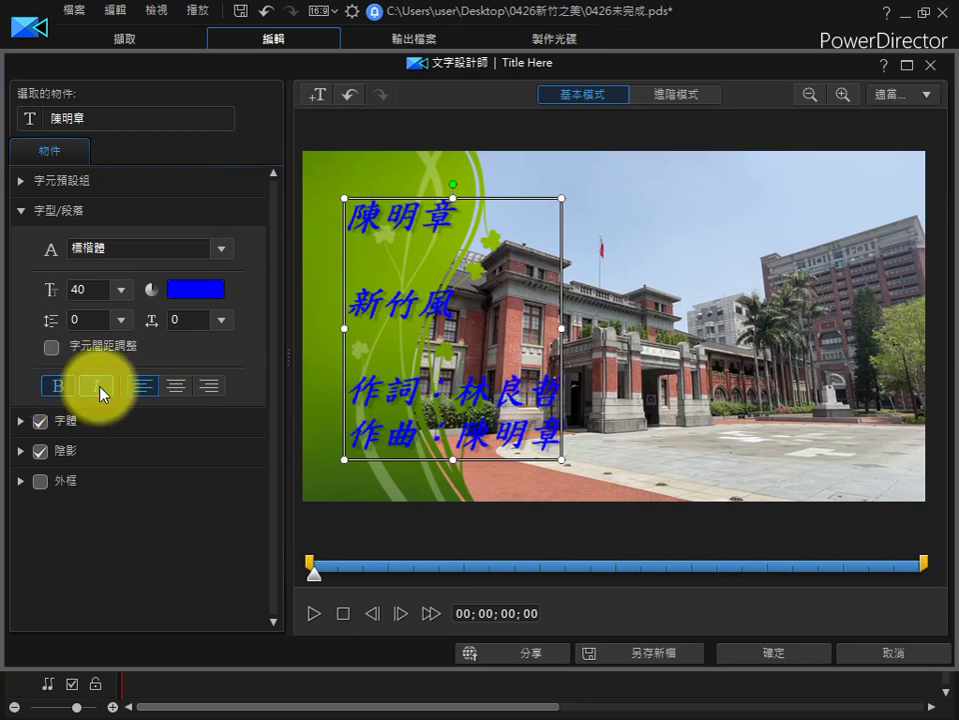
click(100, 388)
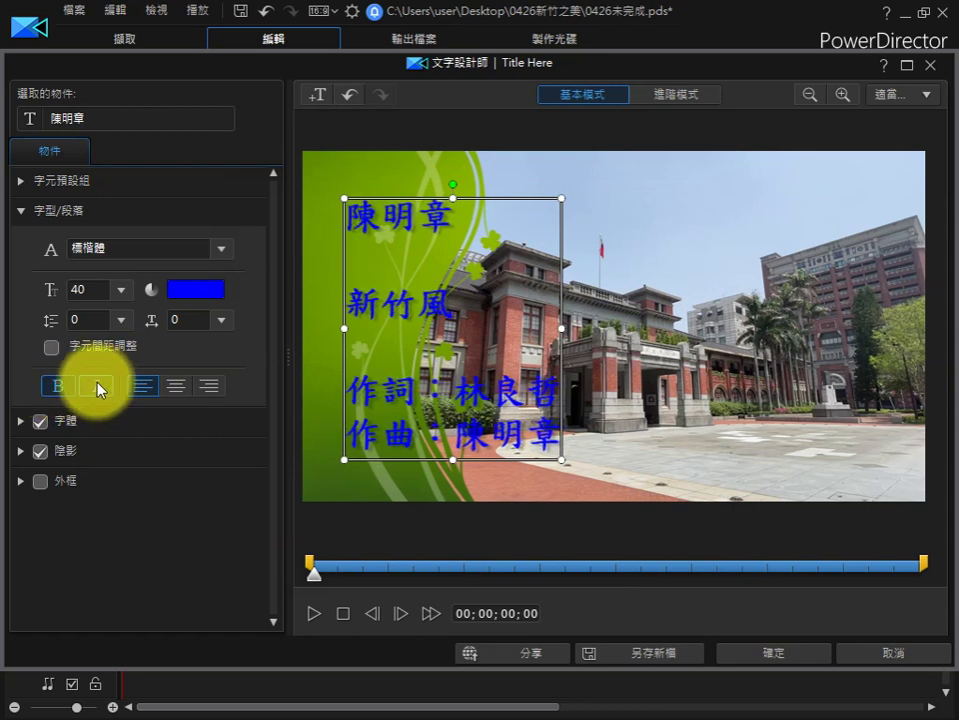
Enable the outline (外框) on the song credits text and set its size to 8
click(41, 489)
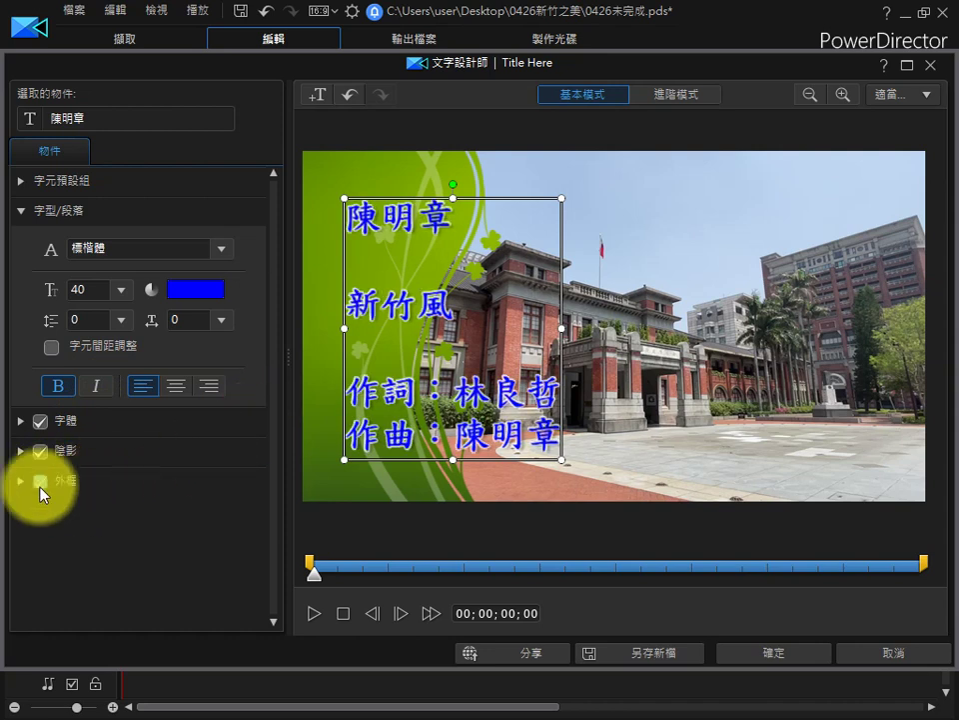
click(68, 482)
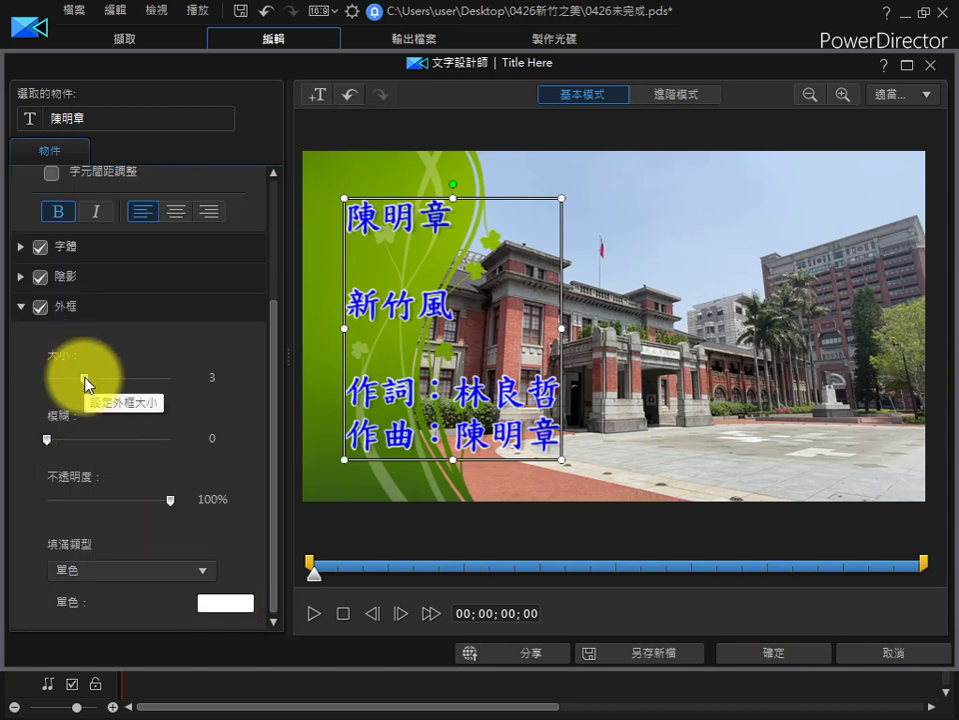
drag(87, 384, 146, 386)
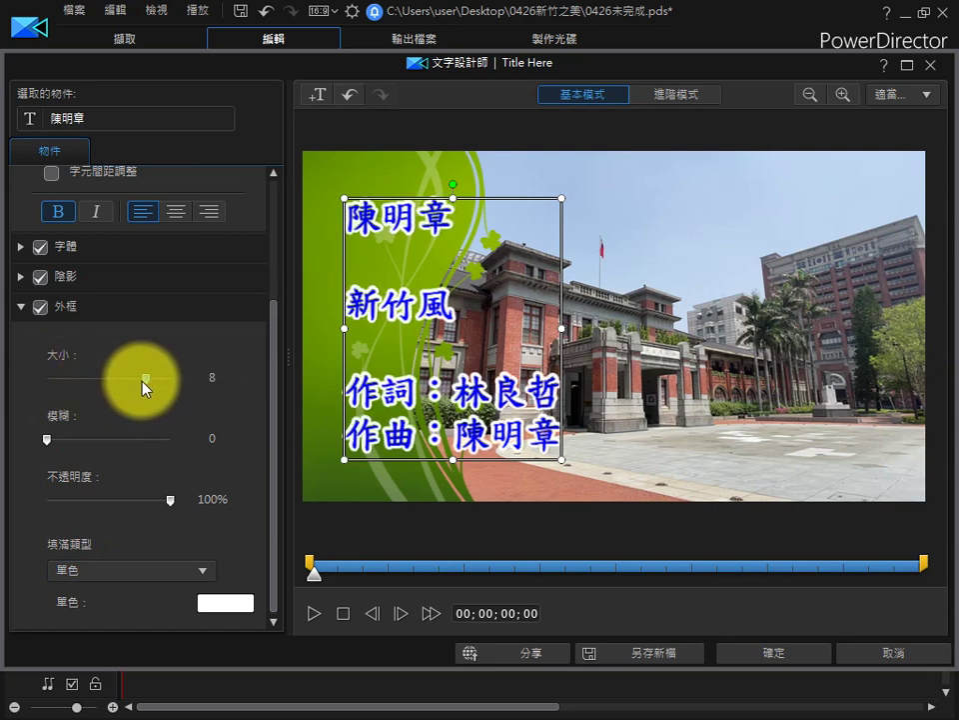
click(513, 444)
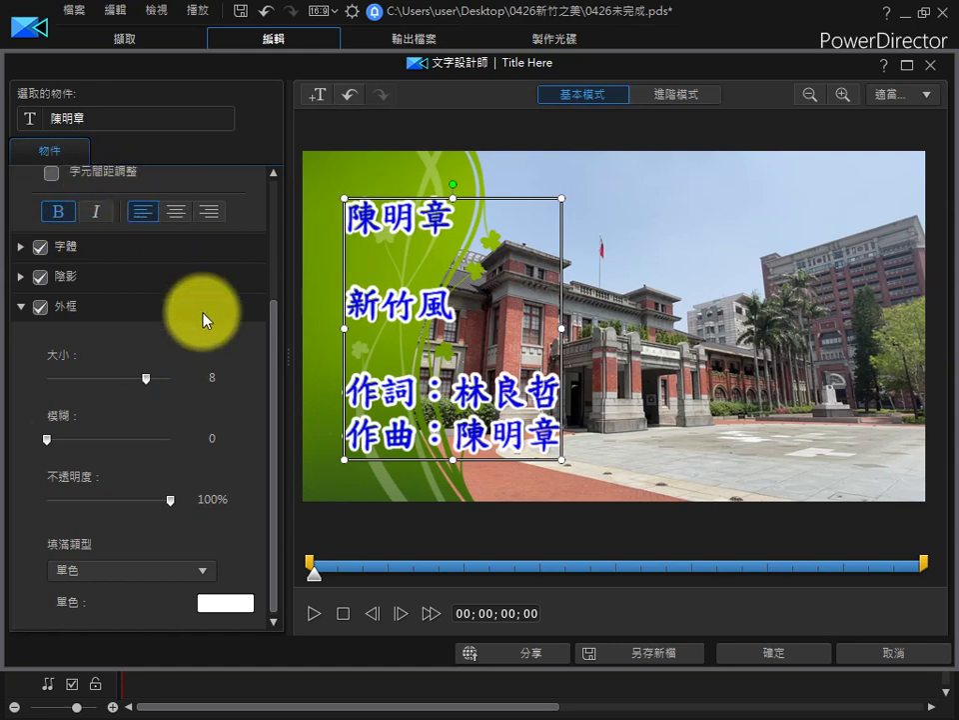
Switch the title editing to advanced mode (進階模式) and open the starting effects (開始特效) for the credits text
drag(269, 357, 270, 193)
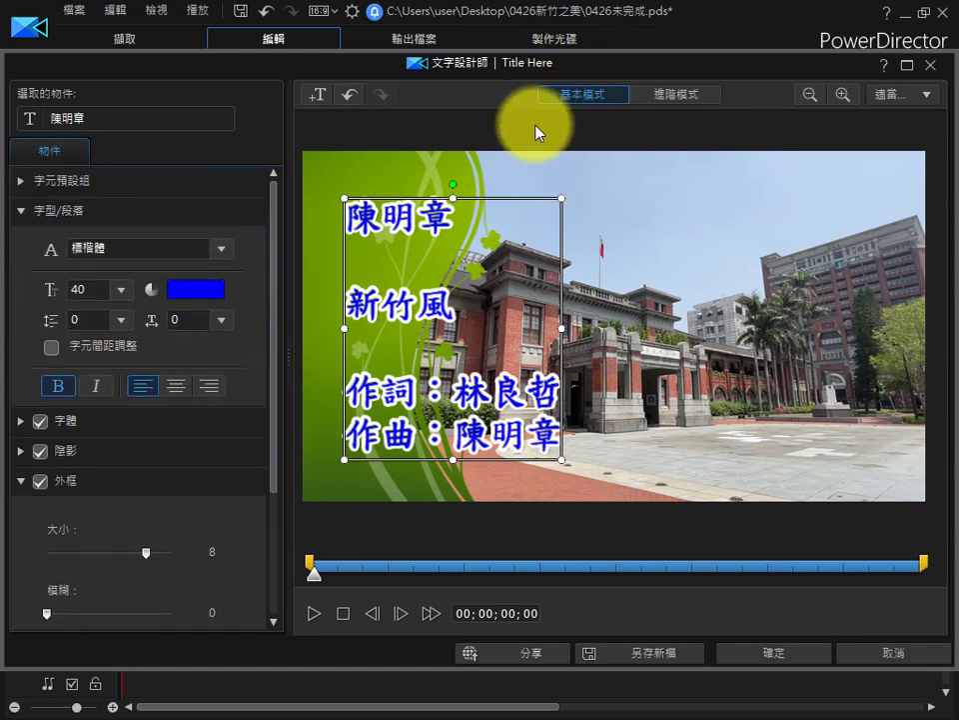
click(680, 100)
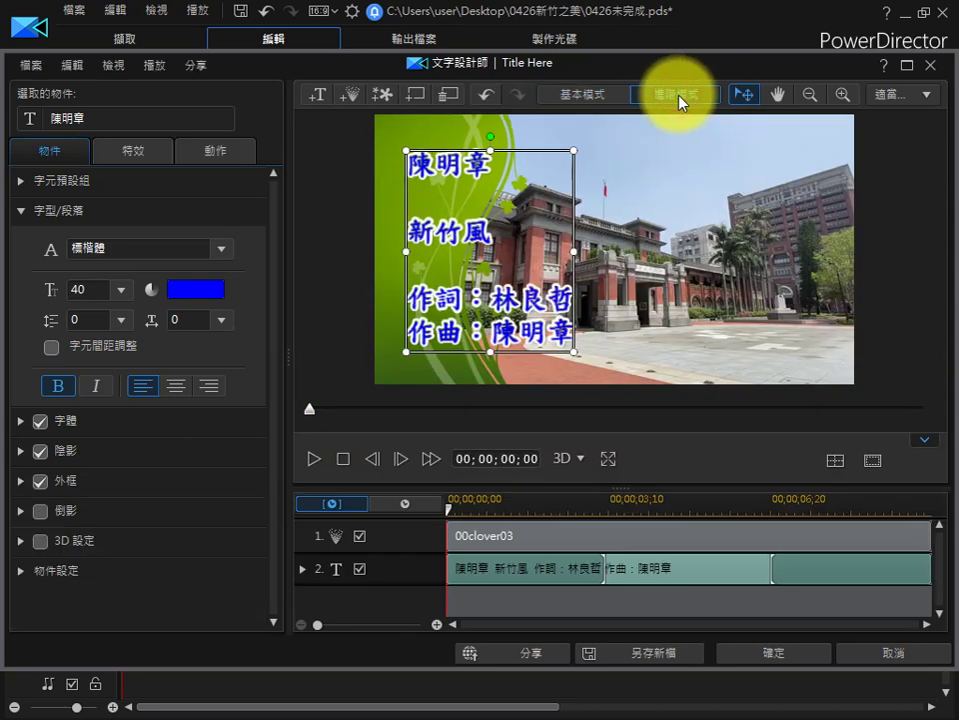
click(138, 156)
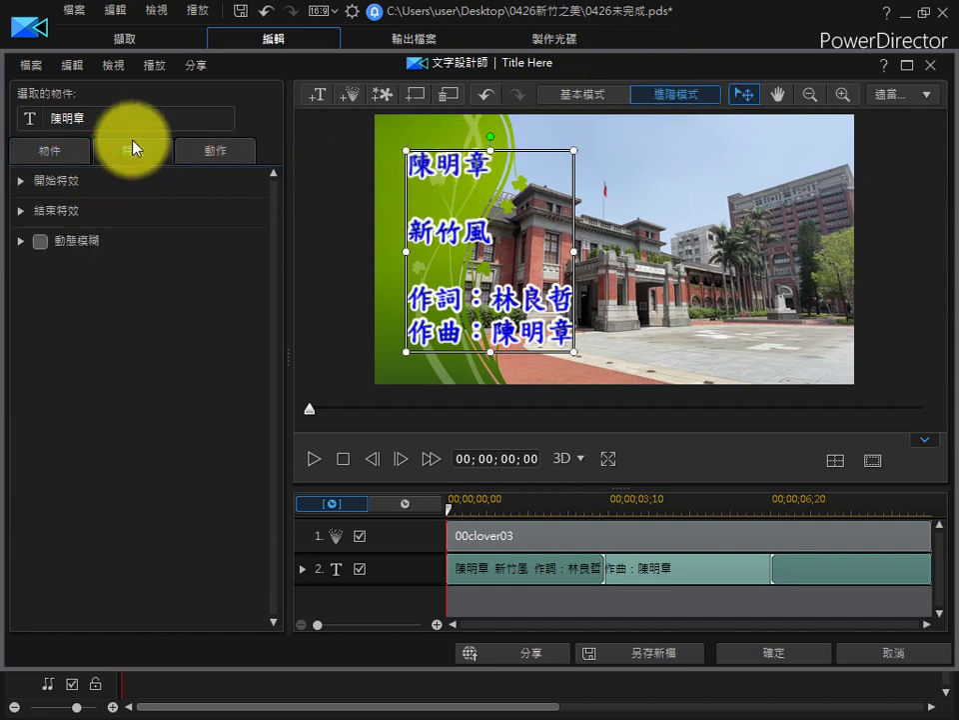
click(26, 184)
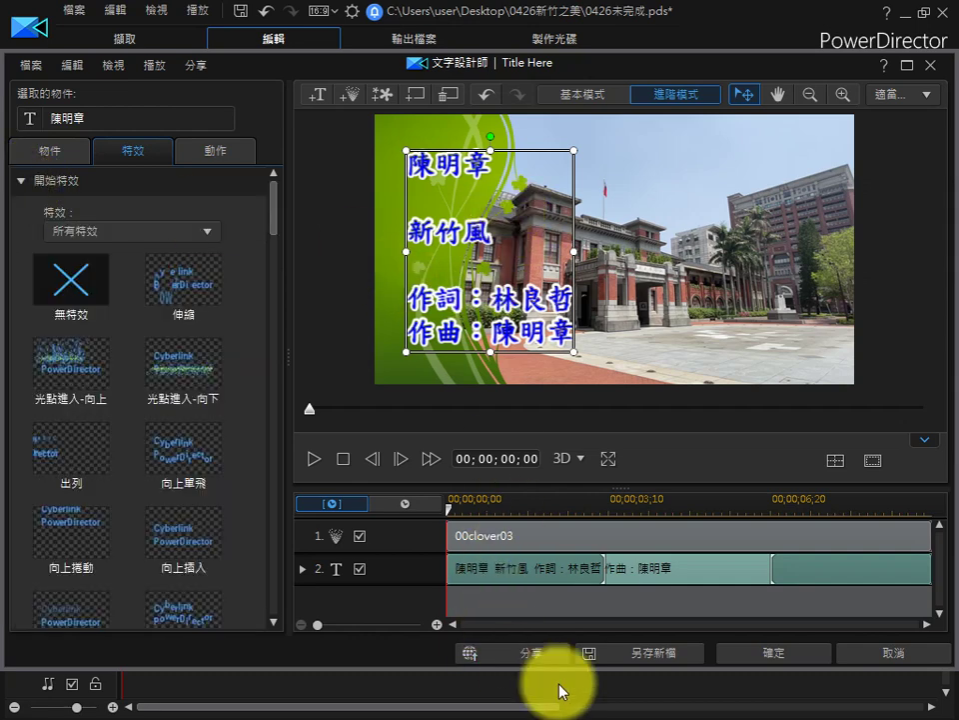
Play and pause the title preview to examine how the credits text enters, keeping the title designer open
click(313, 460)
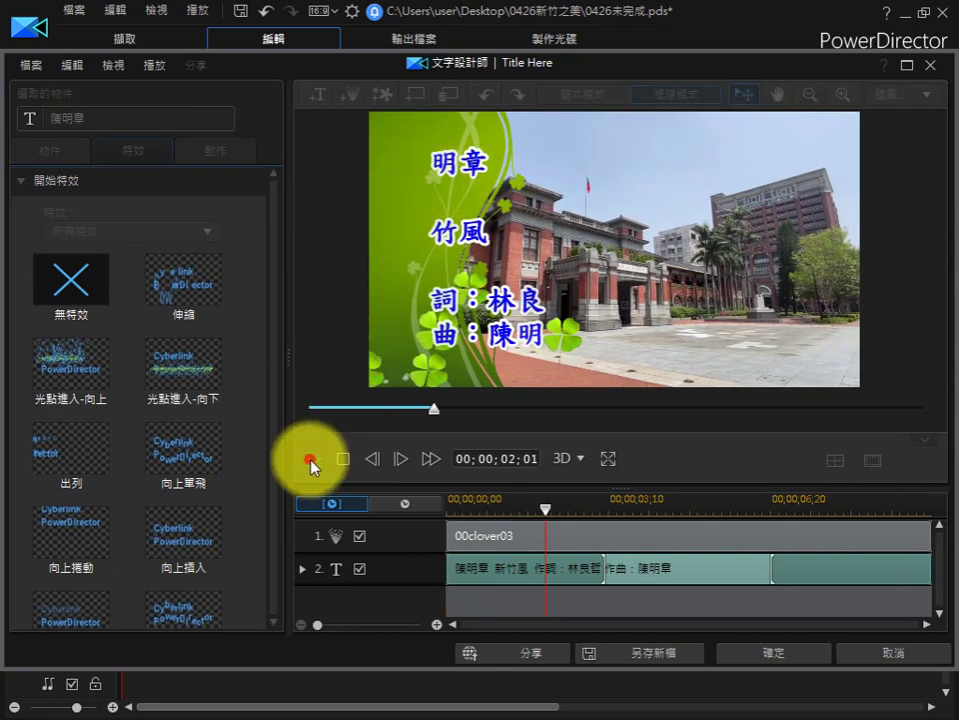
click(311, 462)
click(310, 461)
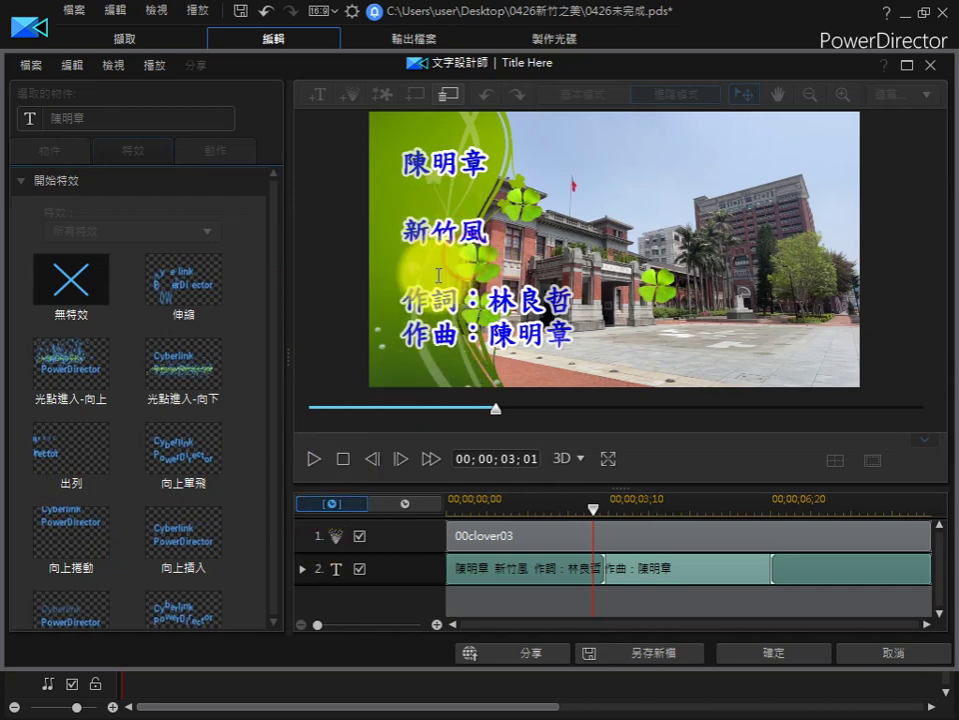
click(315, 459)
click(421, 256)
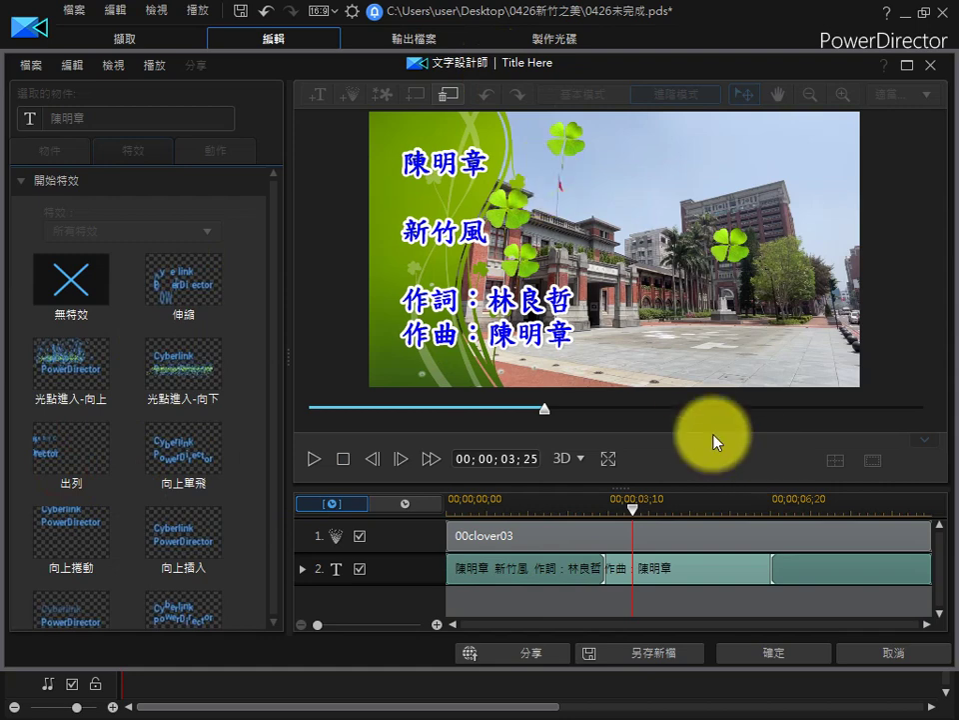
click(872, 657)
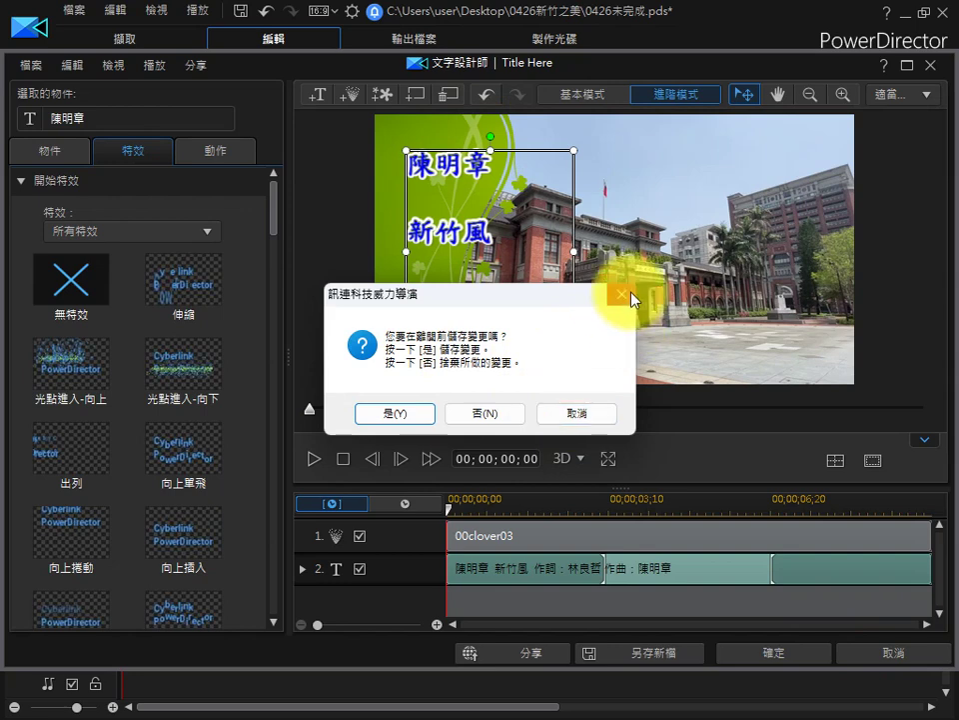
click(631, 298)
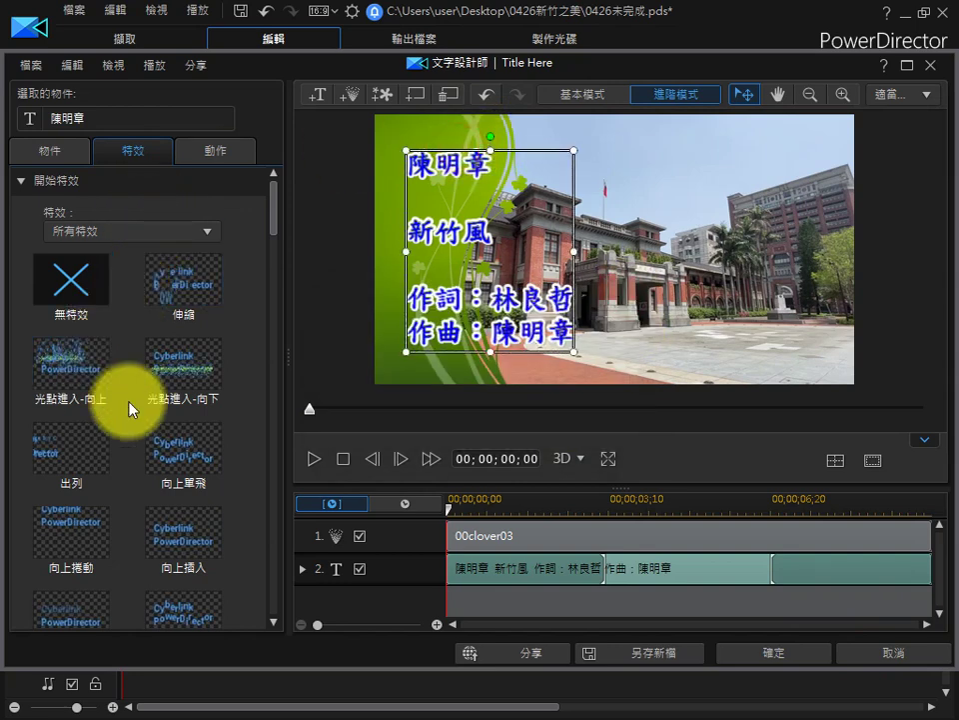
Set the credits text's starting effect to 向右插入 and accept the title changes
drag(270, 205, 270, 282)
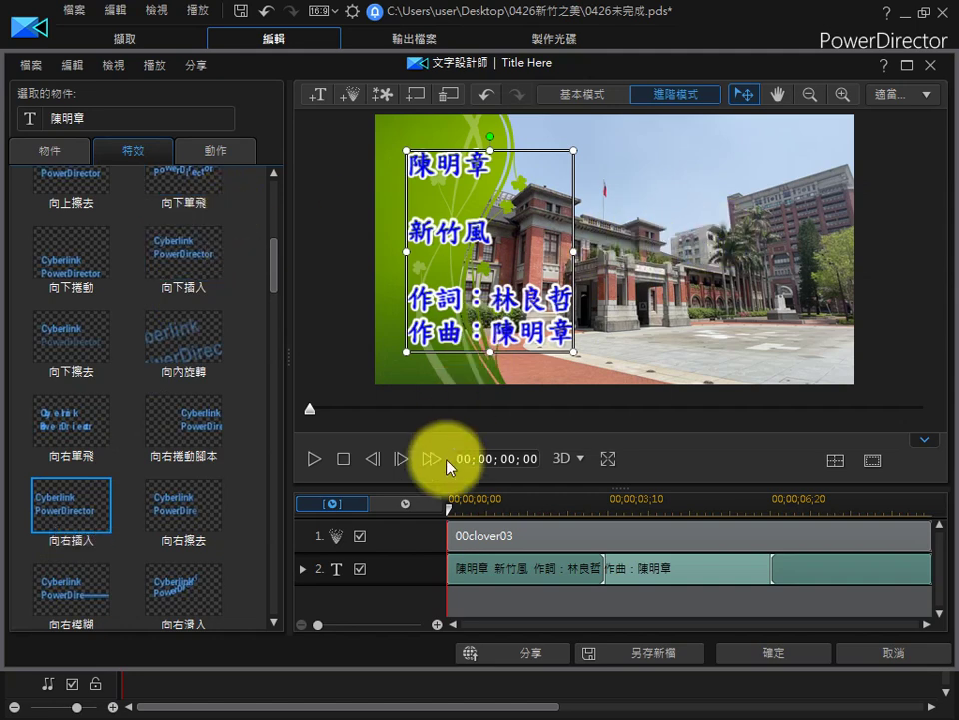
click(747, 659)
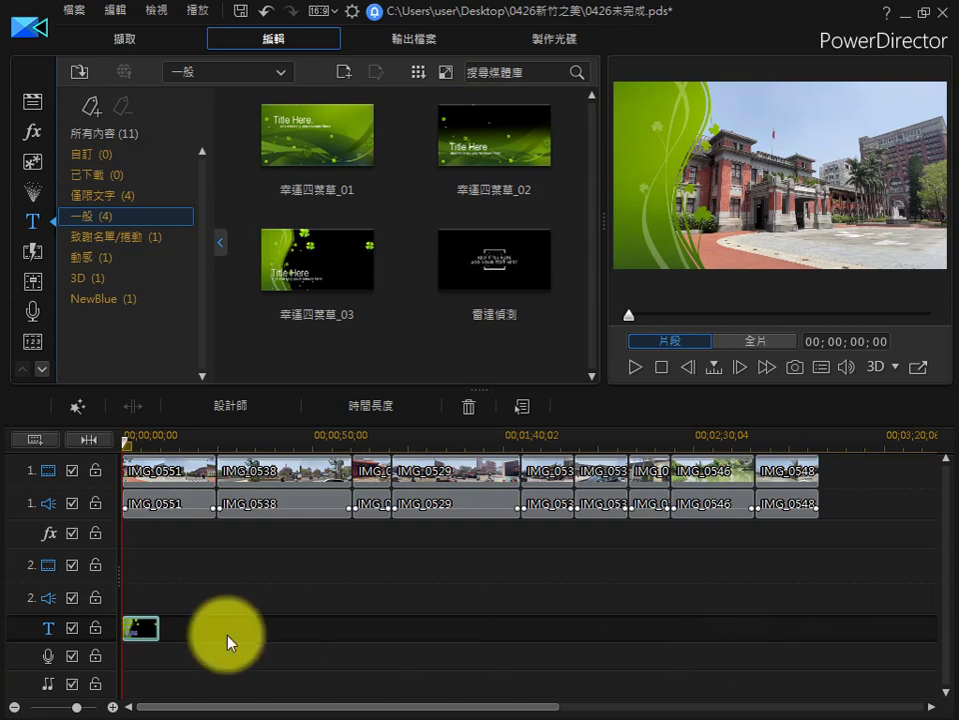
Mute the audio of video track 1 and preview the finished title over the opening clip in whole-movie mode (全片)
click(635, 370)
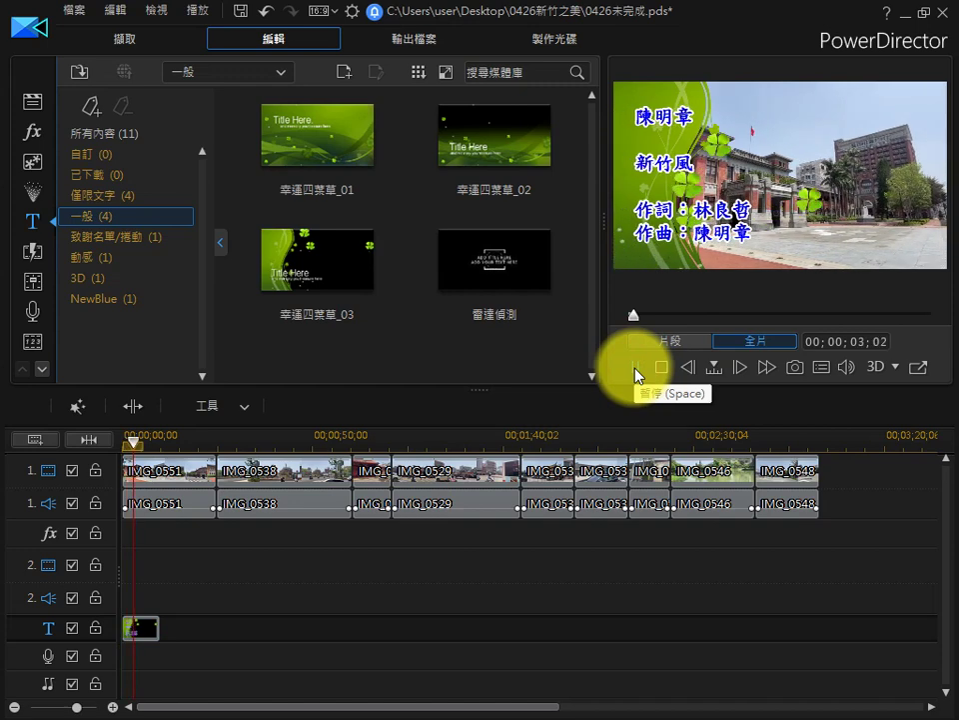
click(636, 369)
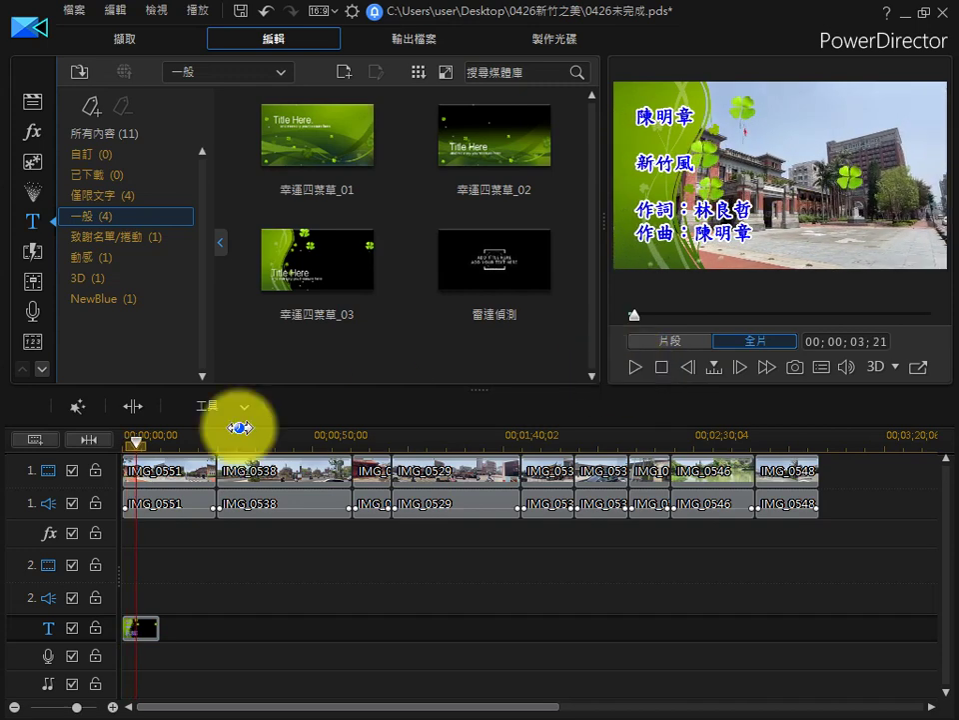
click(72, 503)
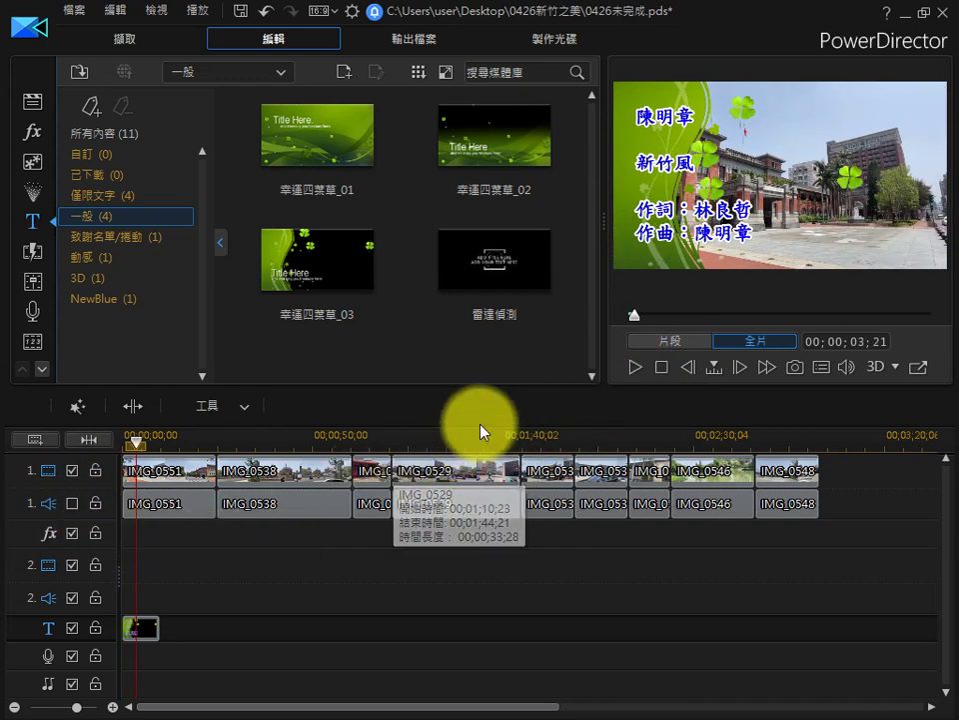
click(637, 366)
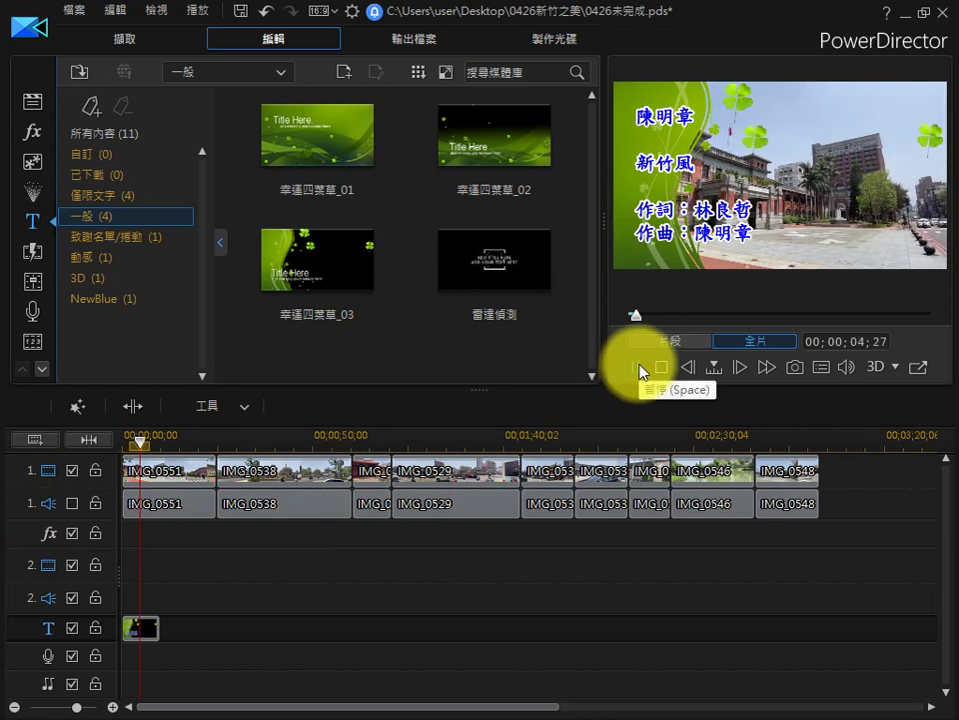
click(637, 366)
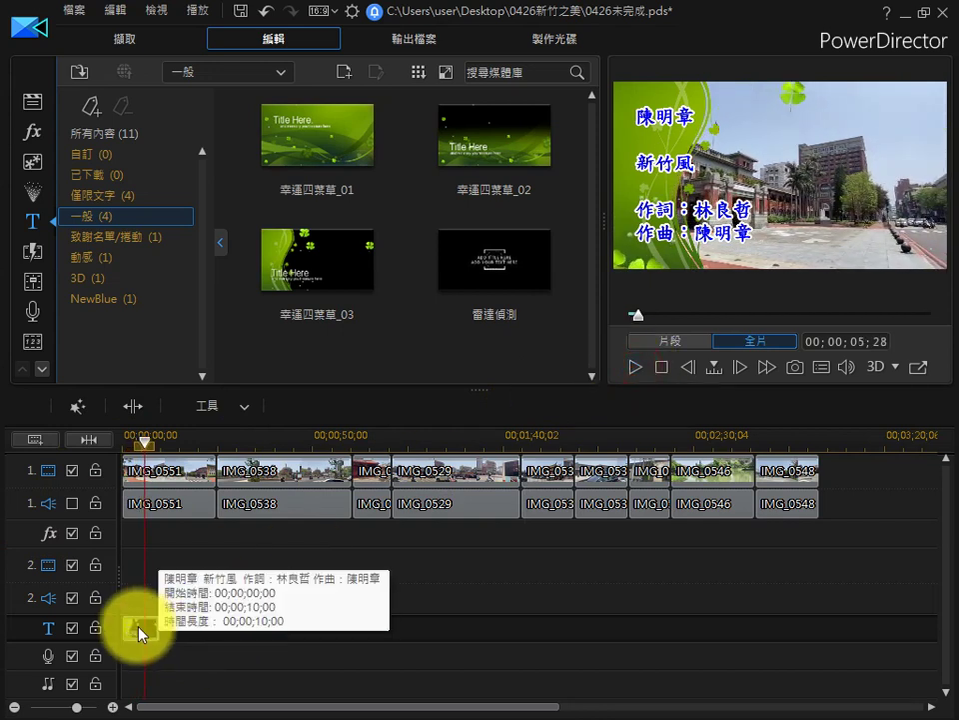